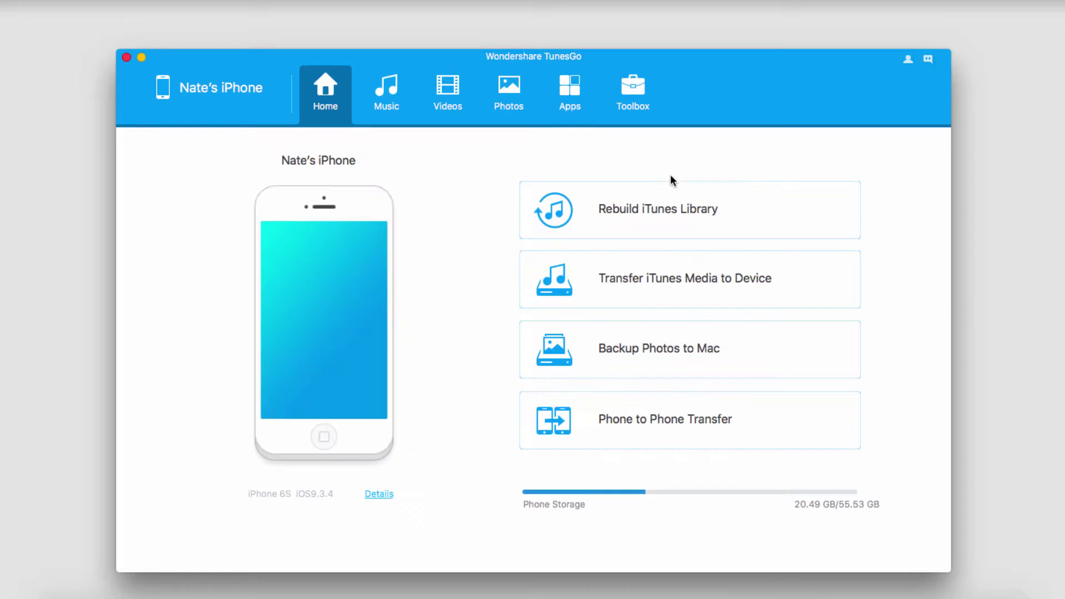
- Show the phone's installed apps in the Apps tab
click(566, 91)
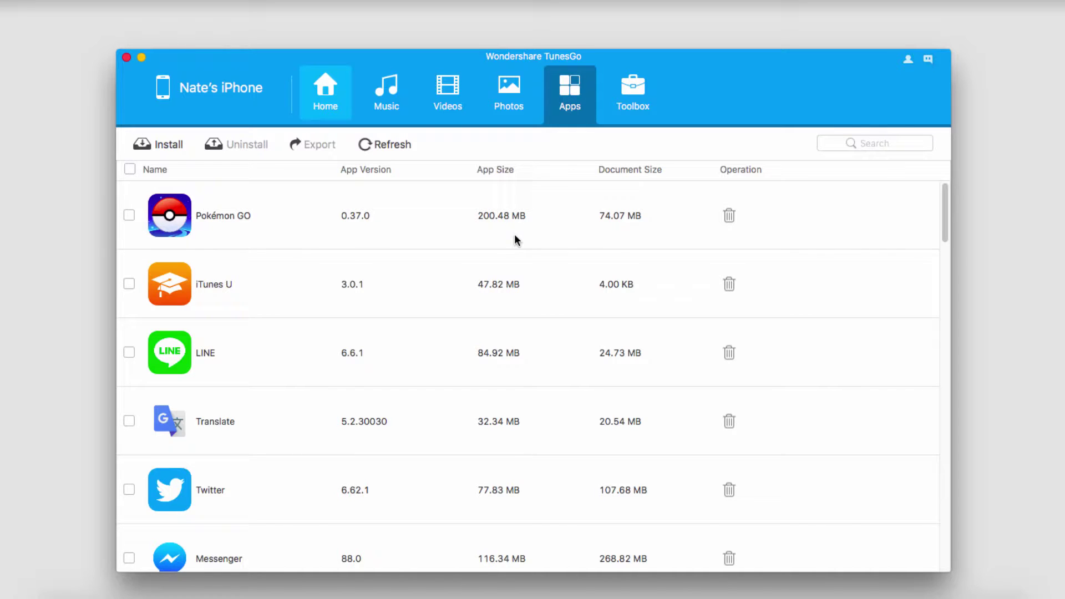
scroll(314, 403, down, 10)
scroll(313, 403, up, 1)
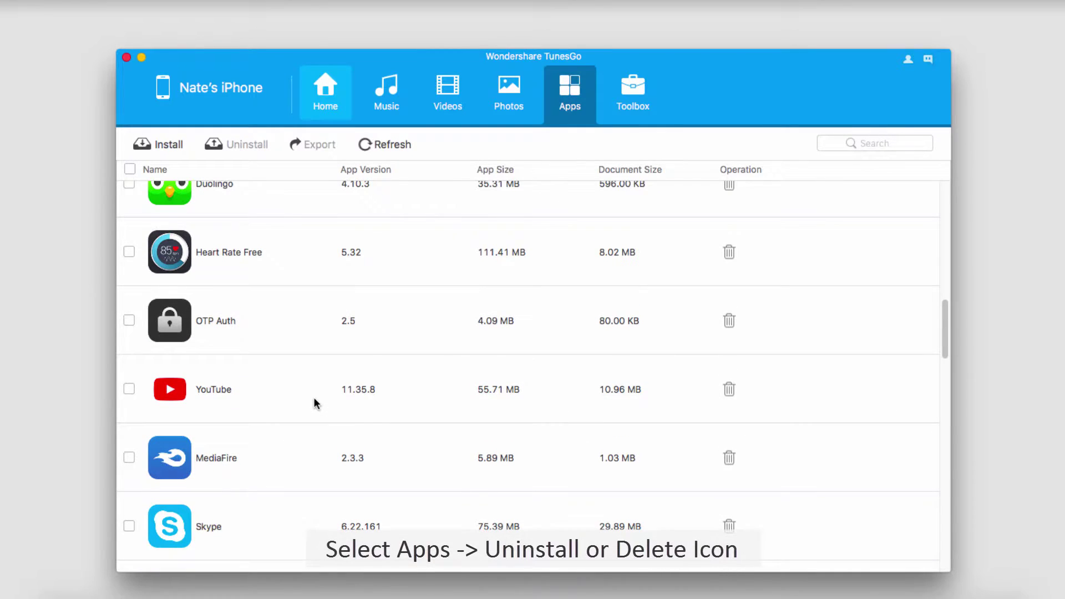
- Select OTP Auth and confirm its uninstallation
click(129, 321)
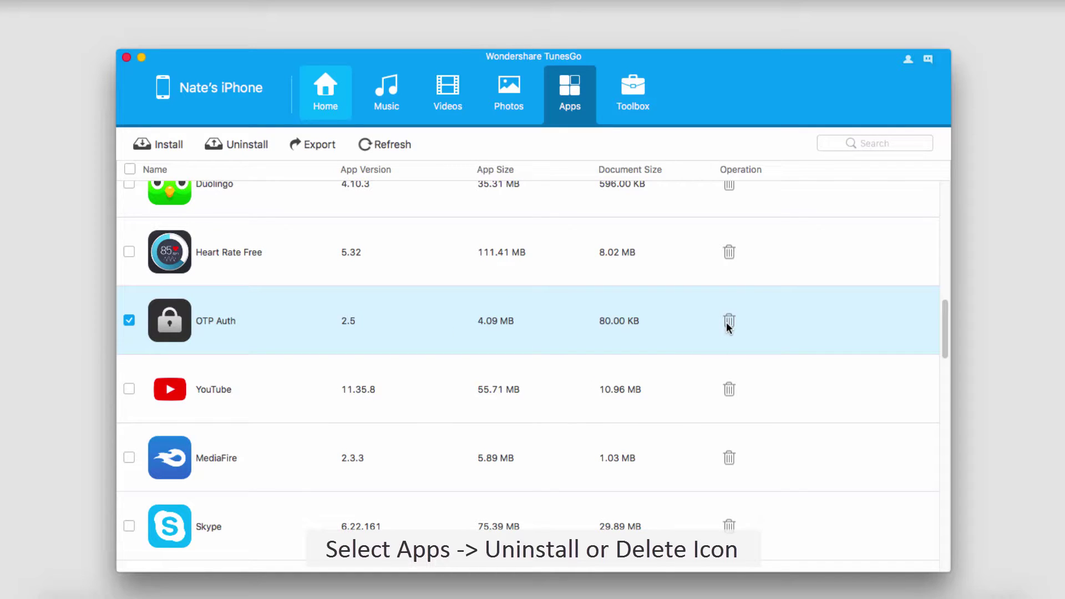
click(246, 147)
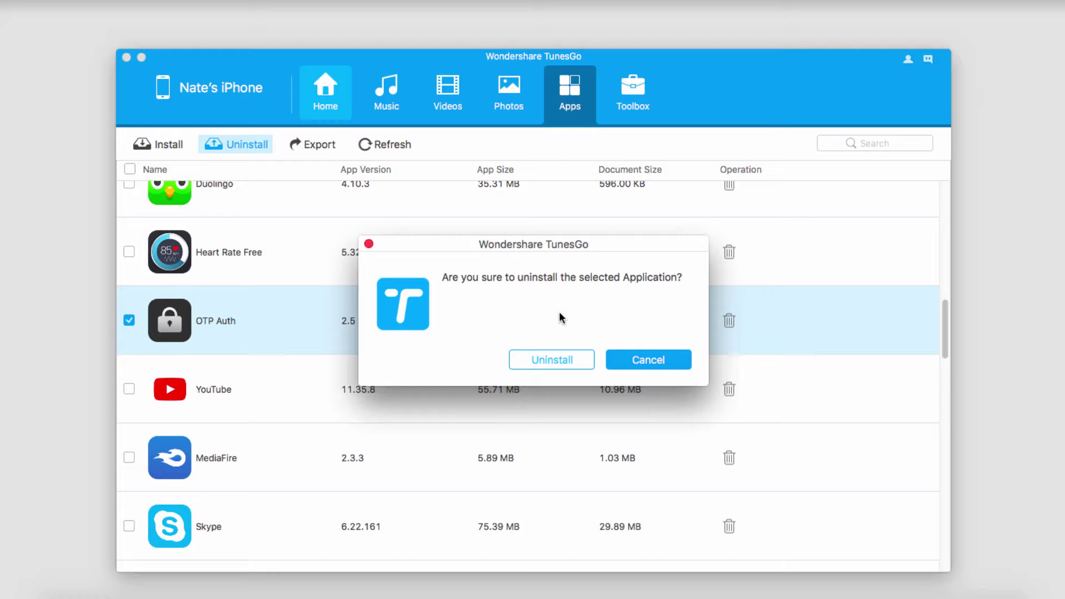
click(554, 359)
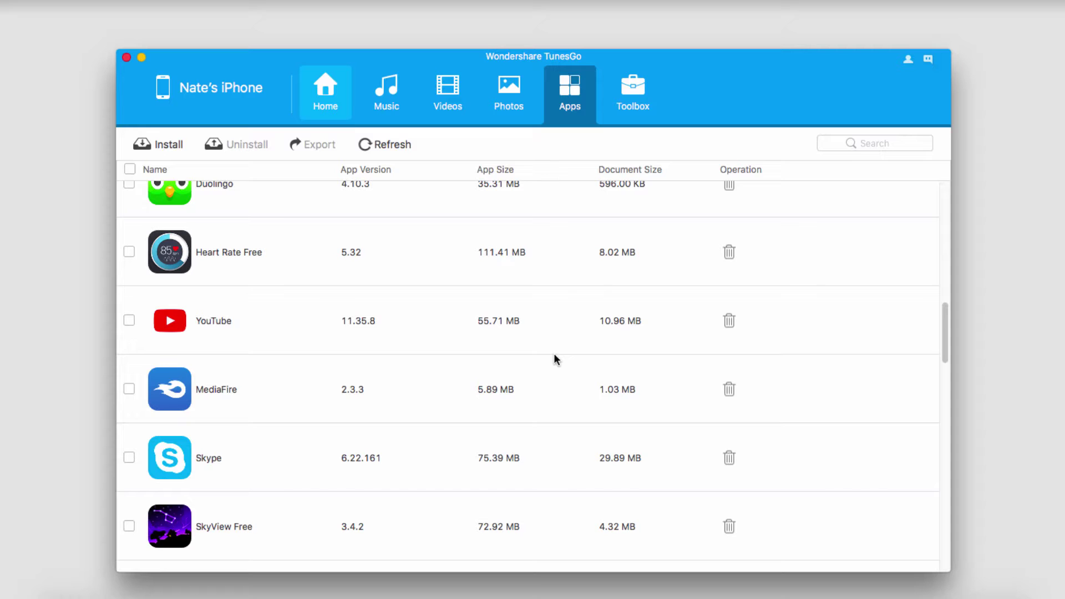
scroll(555, 359, down, 3)
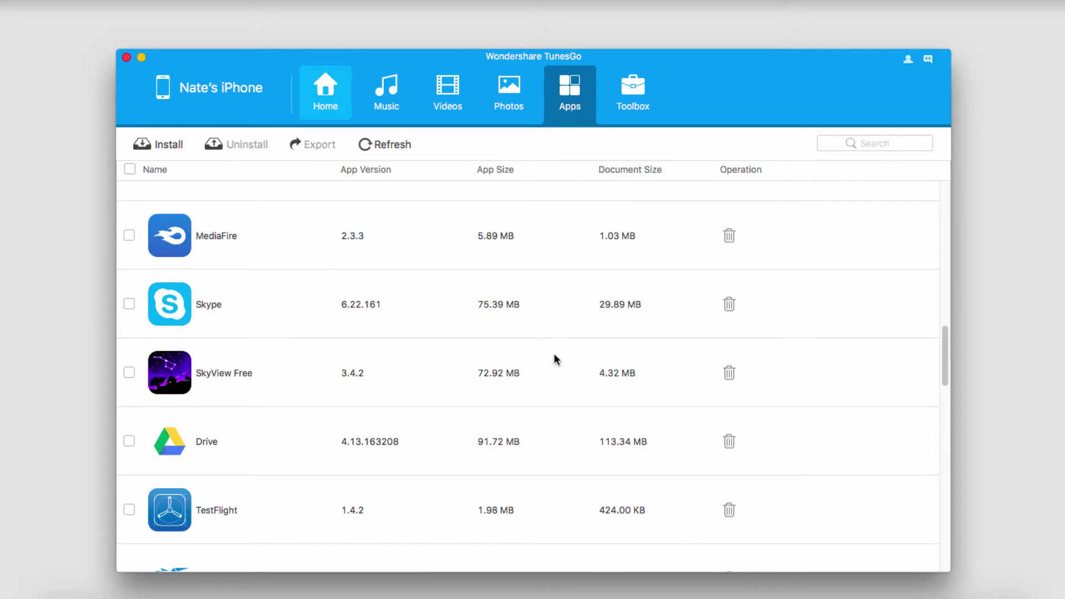
scroll(555, 360, down, 5)
- Select Air Photo and PokeFind and confirm uninstalling both
click(129, 331)
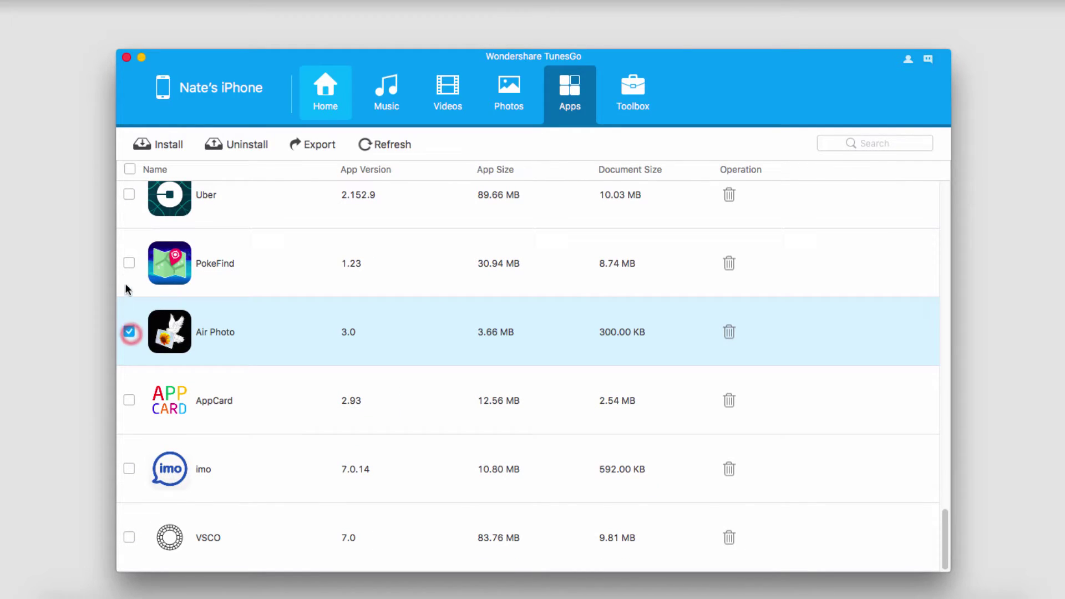
click(127, 264)
click(250, 150)
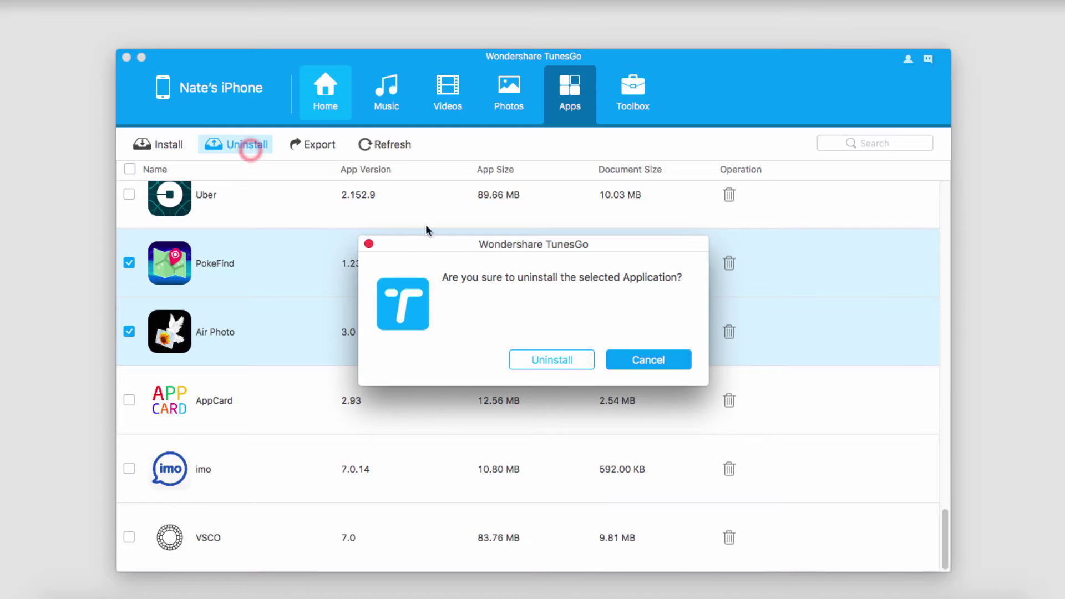
click(549, 360)
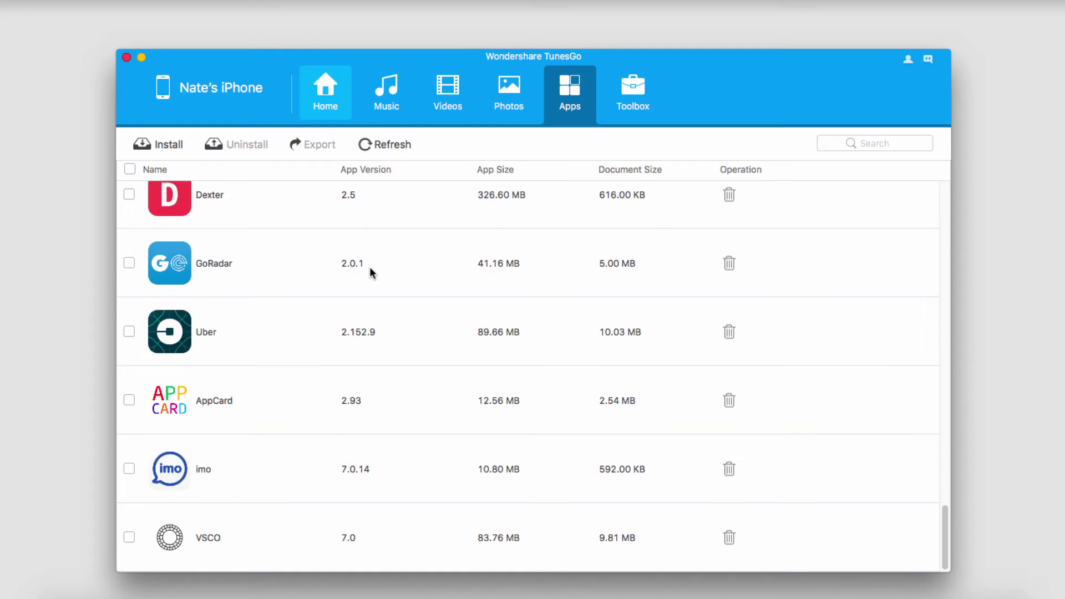